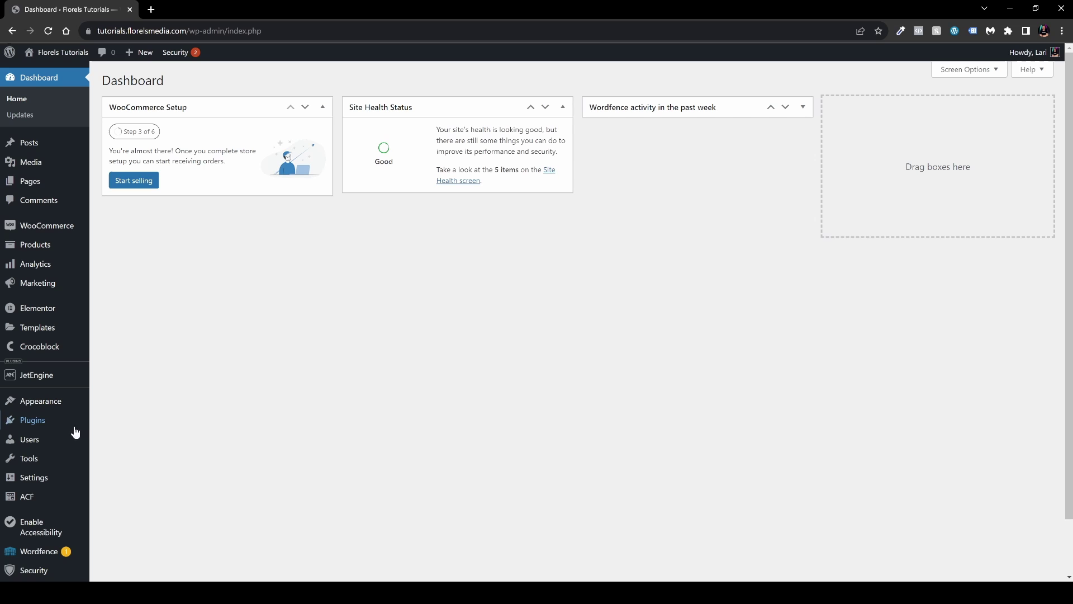
Search the plugin directory for 'elementor' and install Essential Addons for Elementor.
mouse_move(36, 426)
left_click(118, 438)
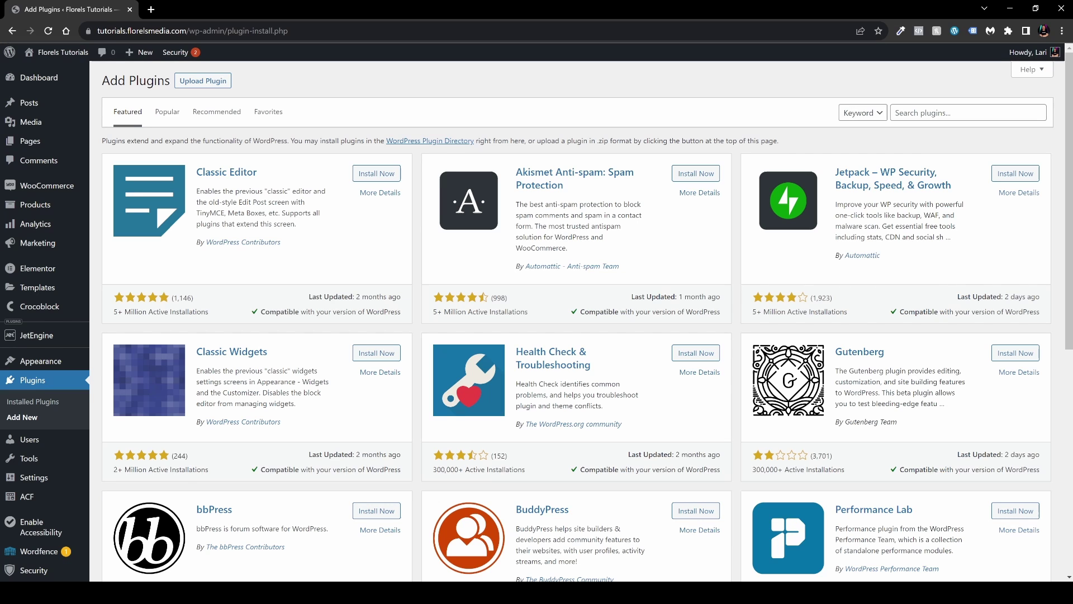
type("elementor")
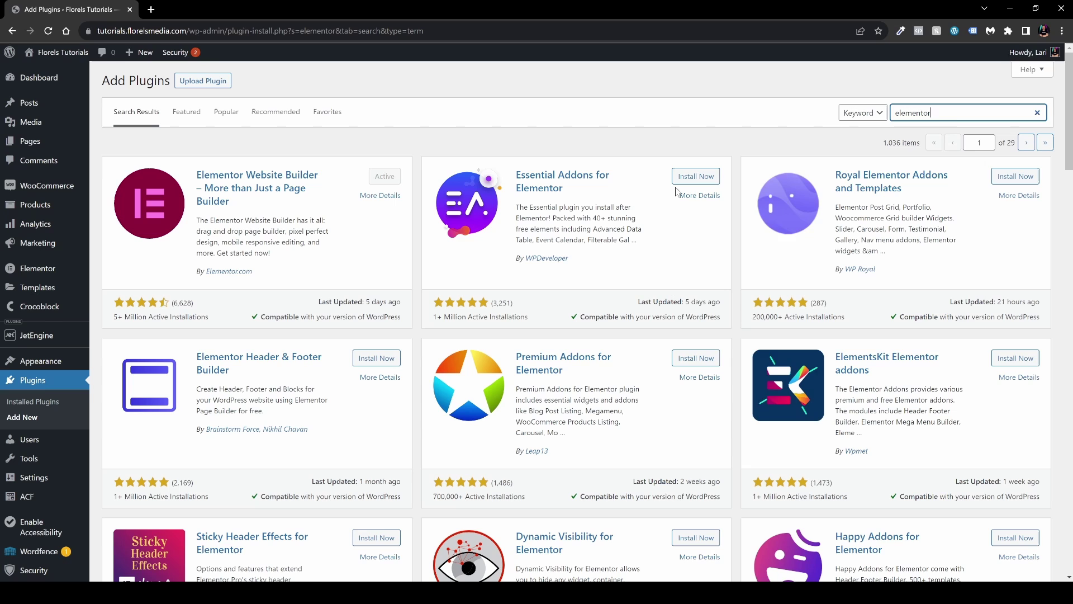
left_click(696, 176)
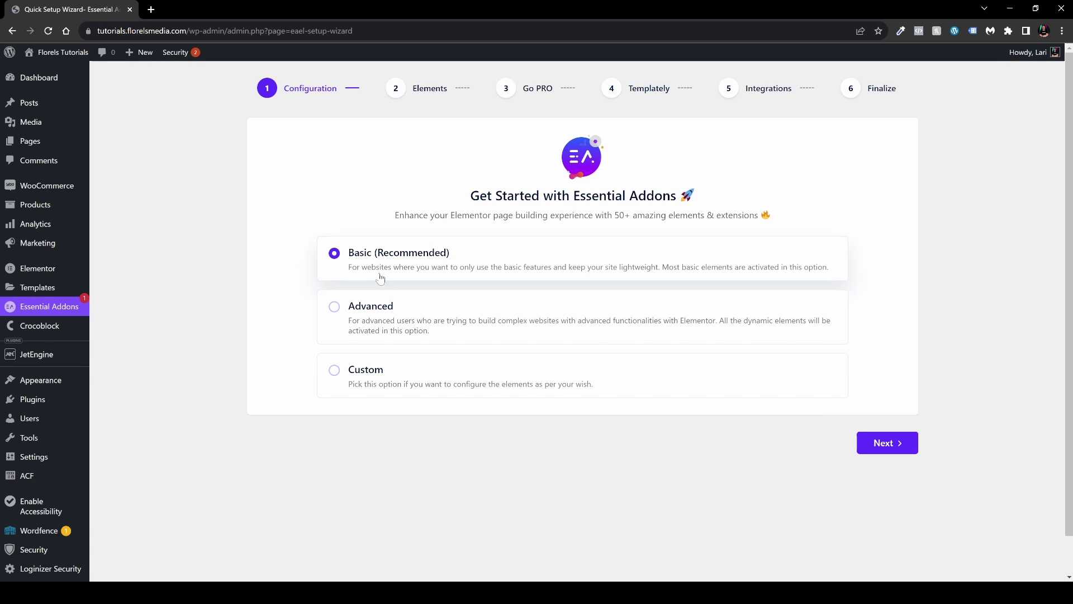
Step through the Essential Addons wizard with Basic (Recommended) and opt in to usage-data sharing.
left_click(881, 446)
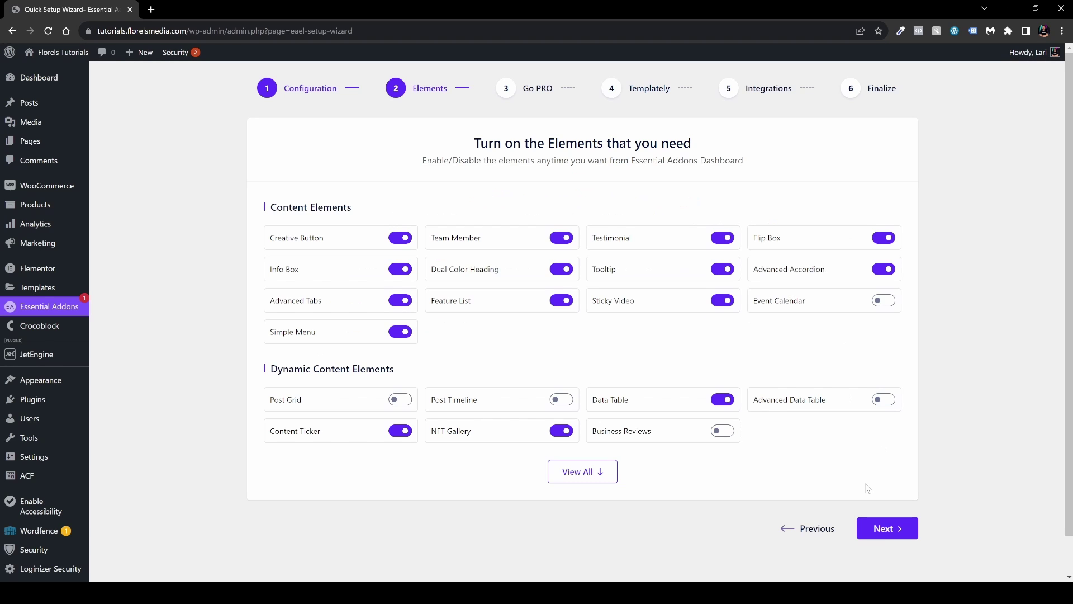
left_click(882, 532)
left_click(883, 434)
left_click(887, 376)
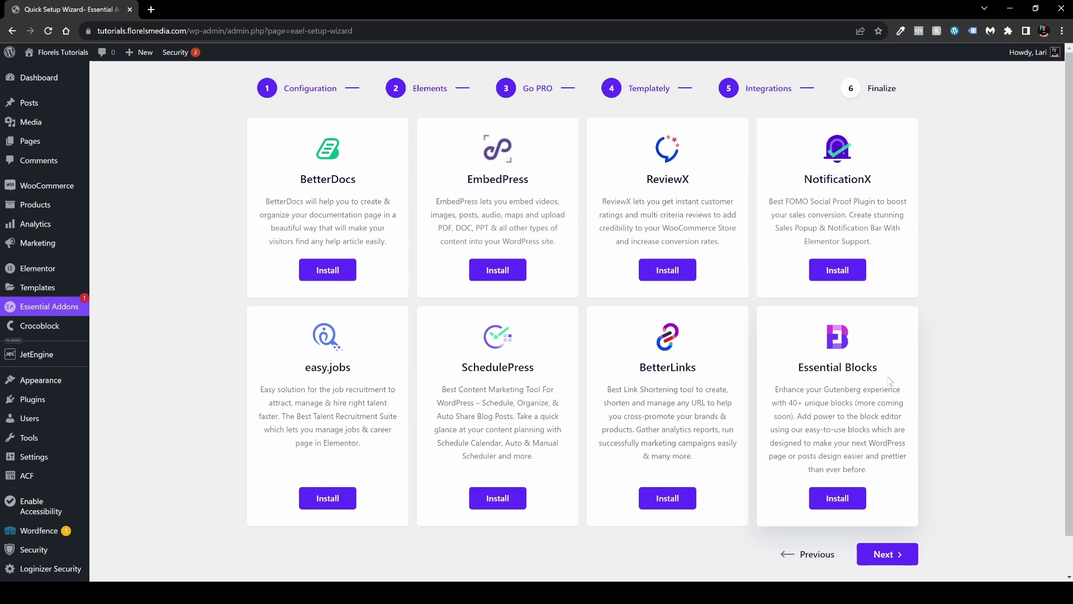
left_click(886, 555)
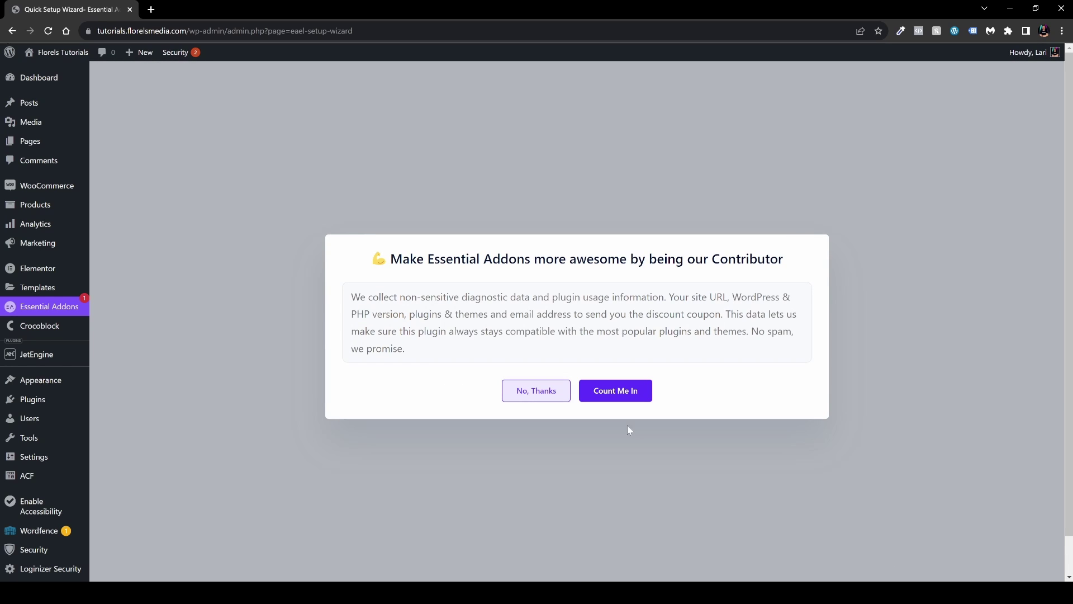
left_click(621, 393)
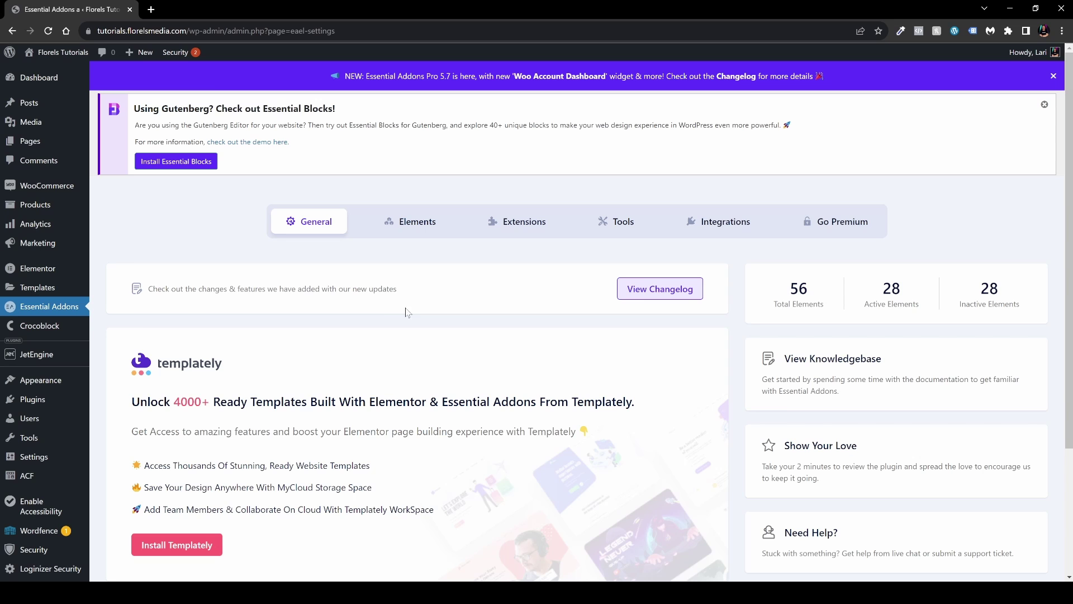
Go to the WooCommerce Products list and open Cool T-Shirt's Edit Product page.
left_click(28, 206)
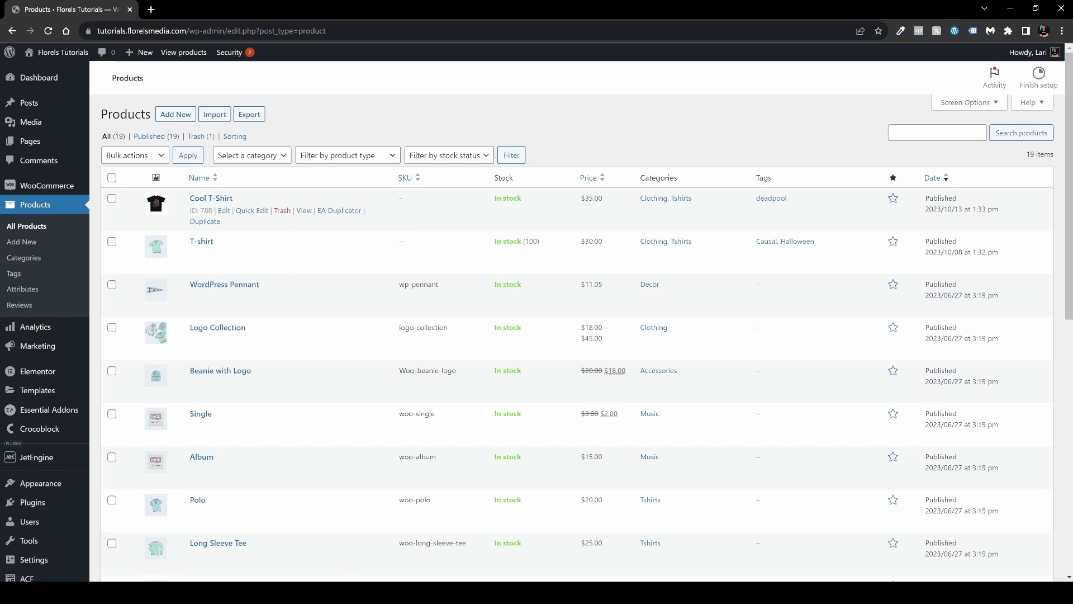
left_click(223, 210)
scroll(411, 218, "down", 1)
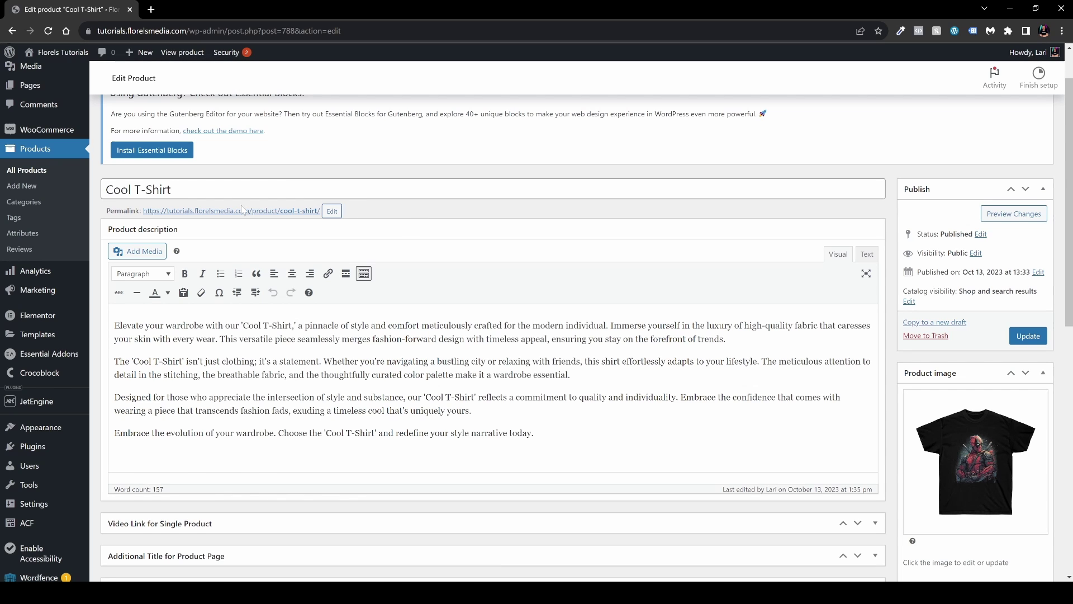
scroll(243, 211, "down", 2)
scroll(450, 280, "down", 3)
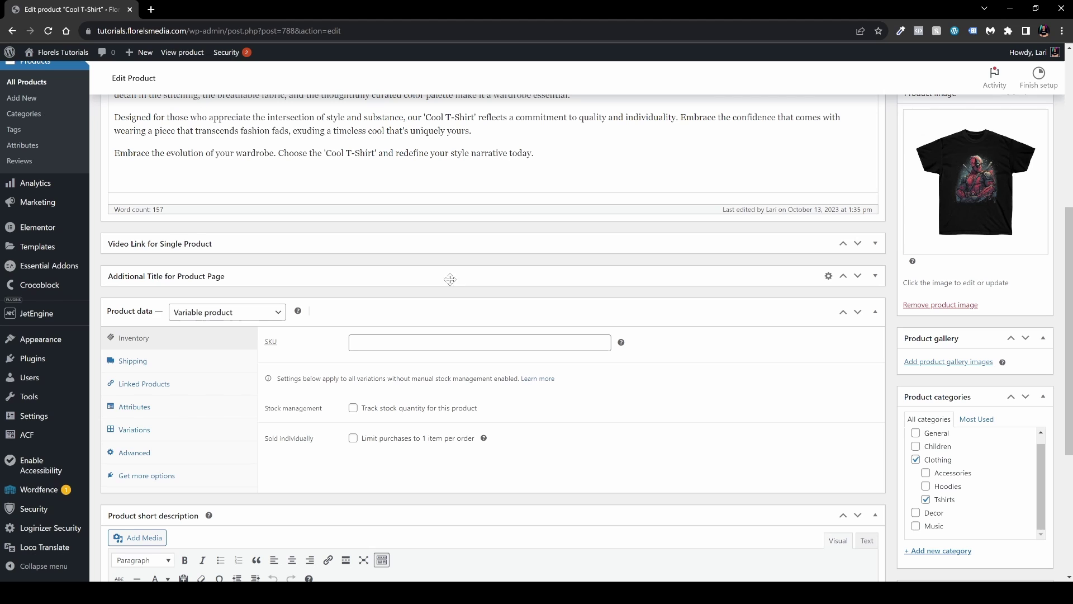
left_click(186, 411)
left_click(349, 433)
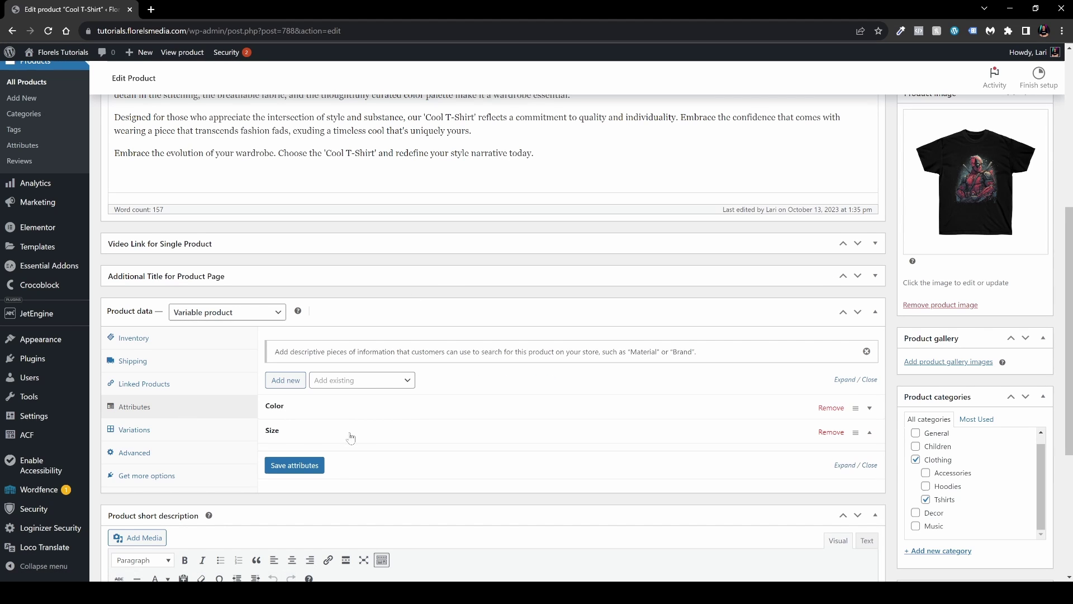
left_click(364, 412)
scroll(365, 414, "down", 1)
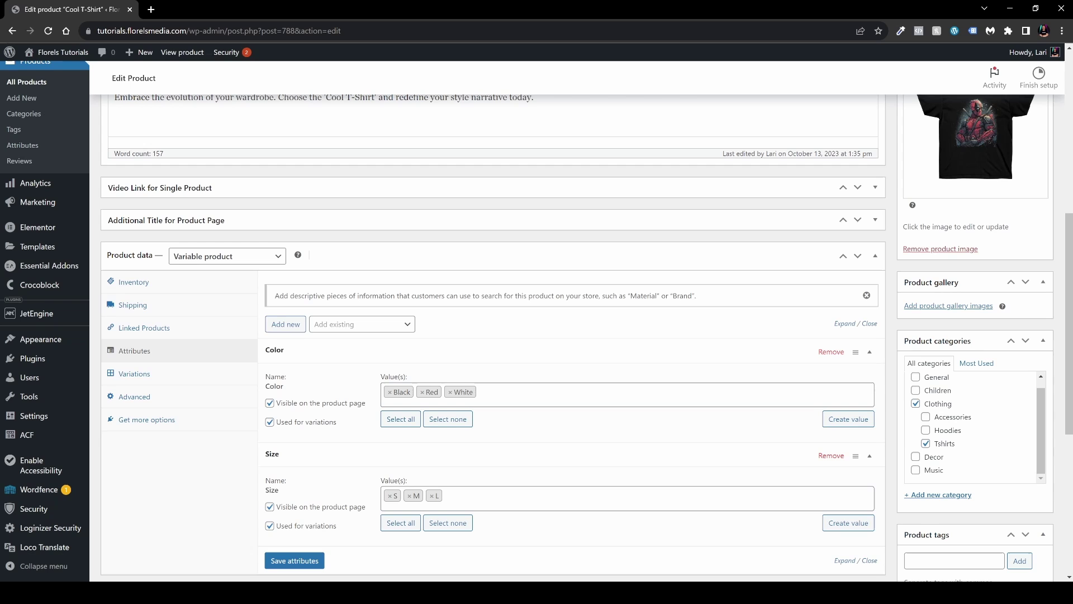
left_click(167, 376)
scroll(371, 234, "down", 2)
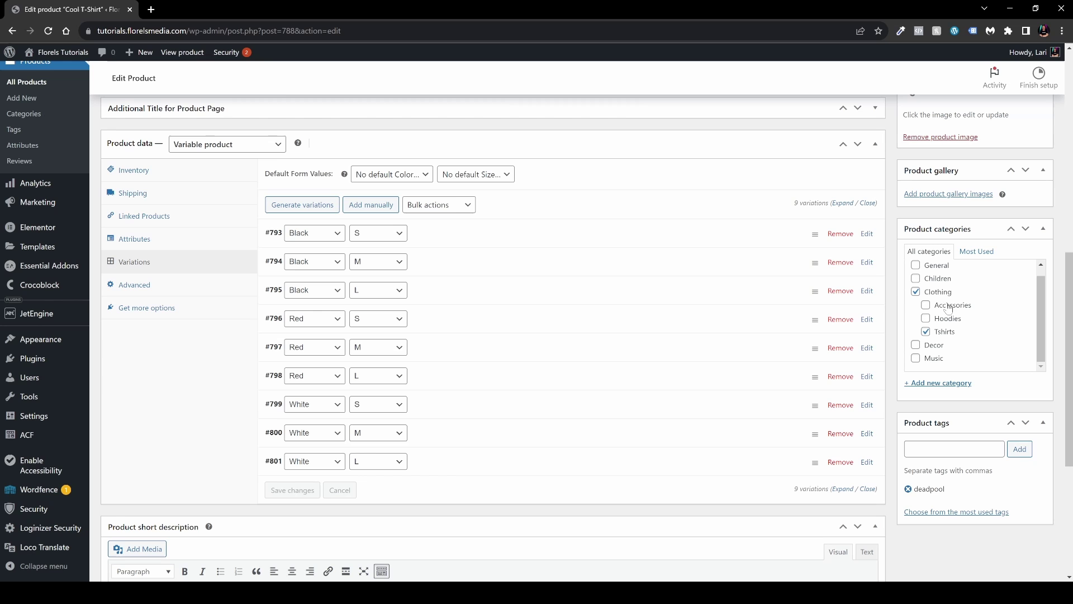
scroll(890, 378, "up", 1)
scroll(890, 377, "down", 1)
scroll(944, 510, "up", 3)
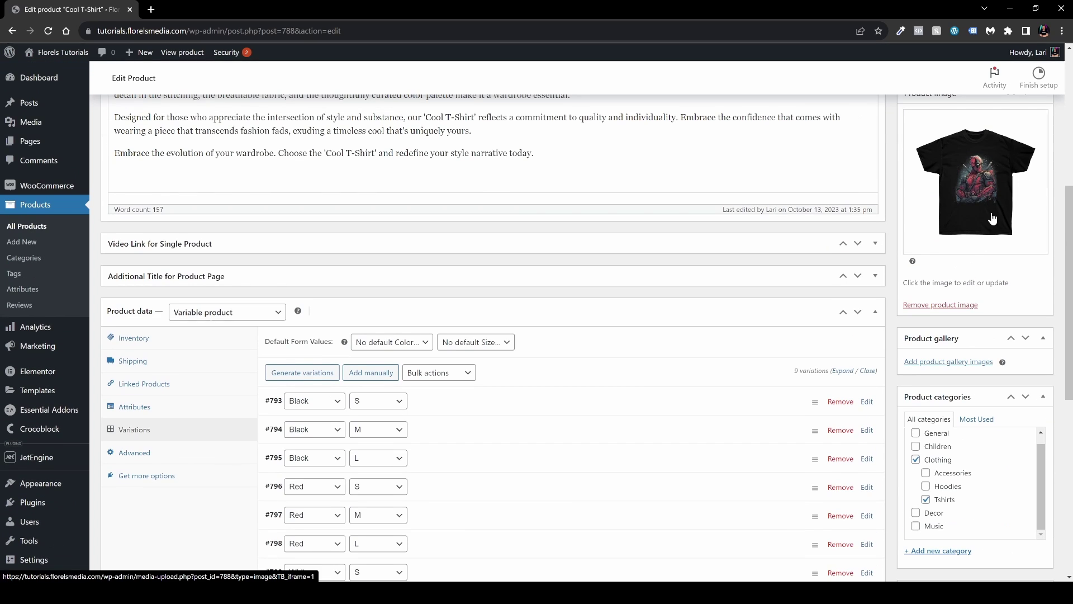
scroll(560, 313, "down", 8)
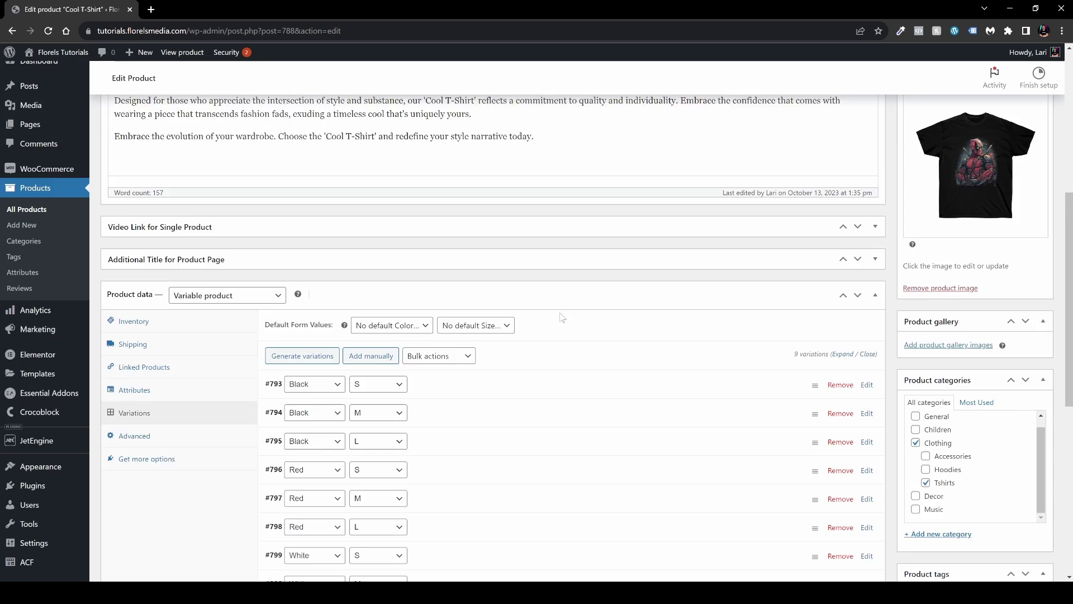
scroll(419, 311, "up", 15)
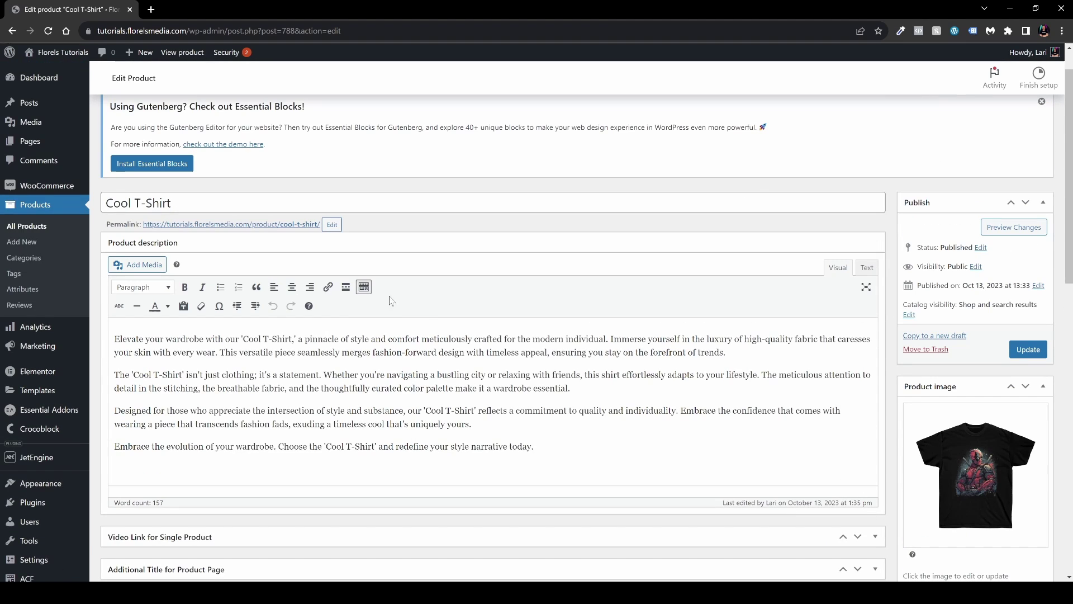
left_click(37, 224)
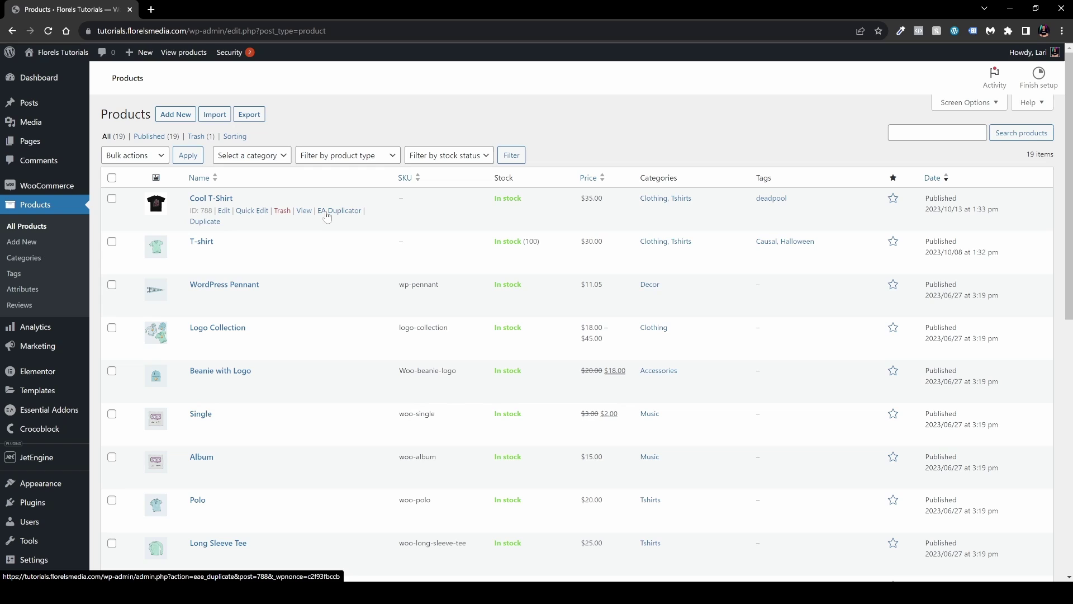
Use EA Duplicator on the Cool T-Shirt row to create a 'Cool T-Shirt – Copy' draft.
left_click(327, 215)
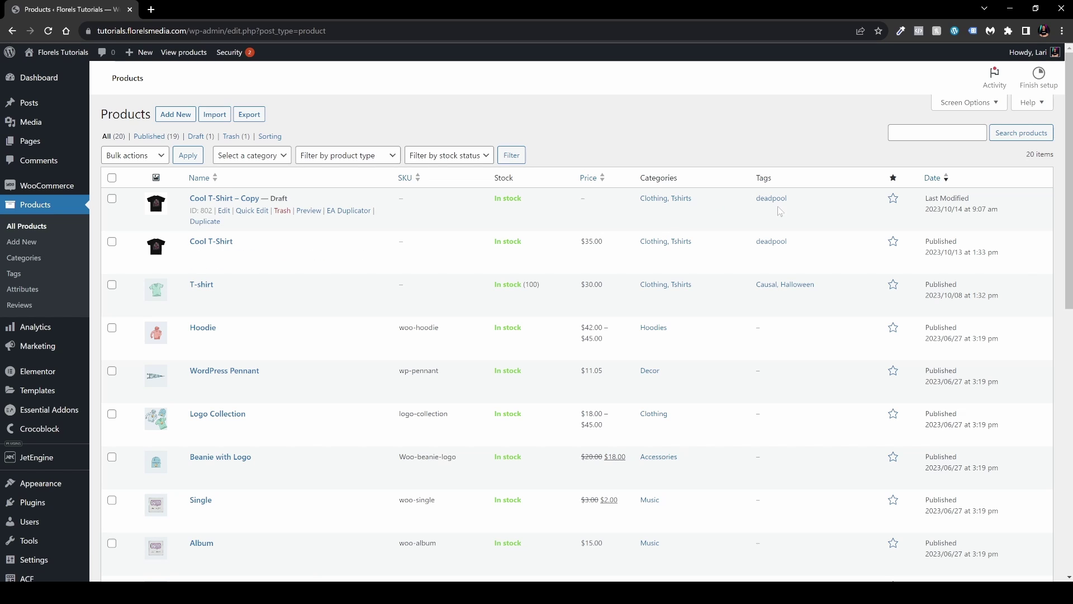
Open the 'Cool T-Shirt – Copy' draft and set its permalink slug to cool-t-shirt-2.
left_click(223, 211)
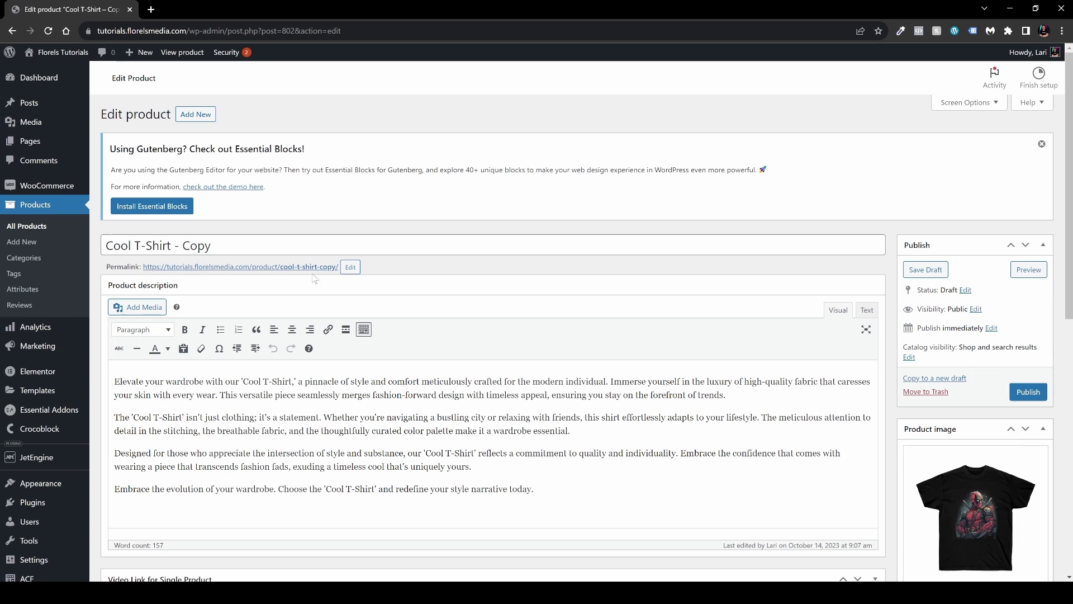
left_click(351, 268)
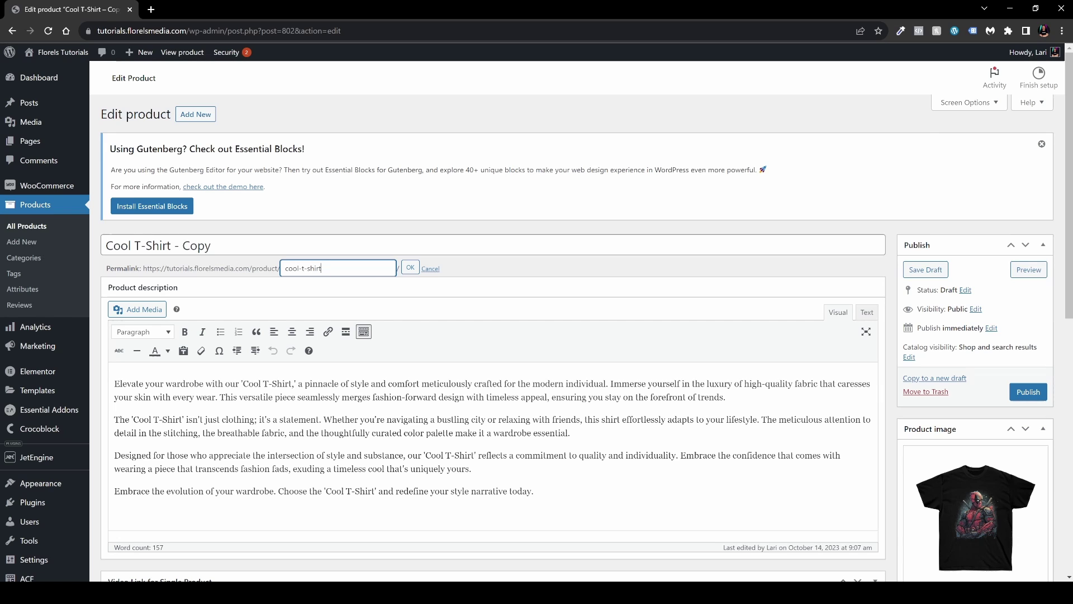
left_click(410, 268)
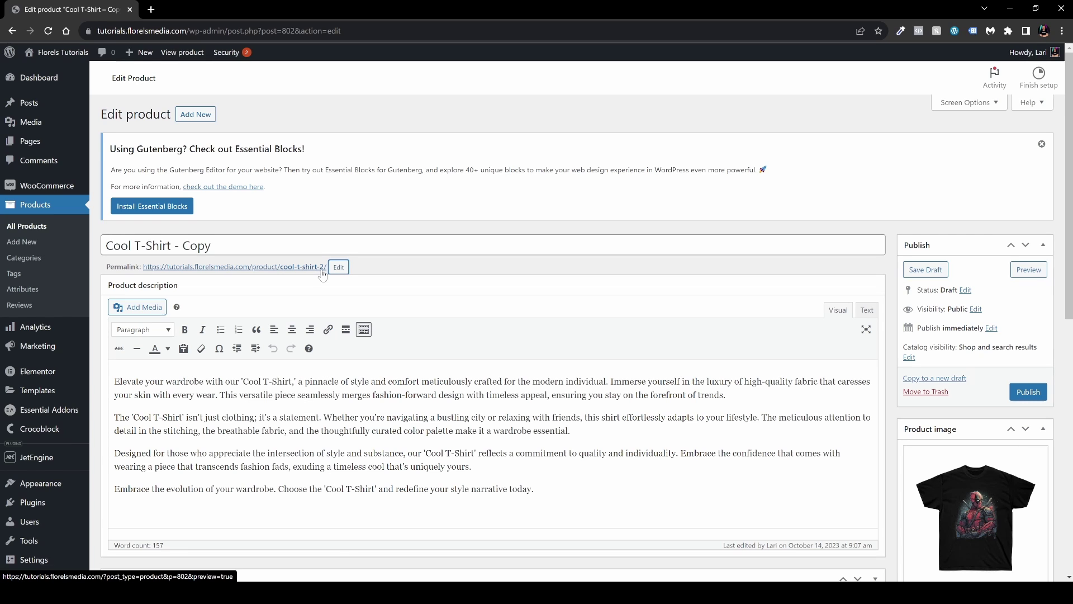
scroll(323, 274, "down", 2)
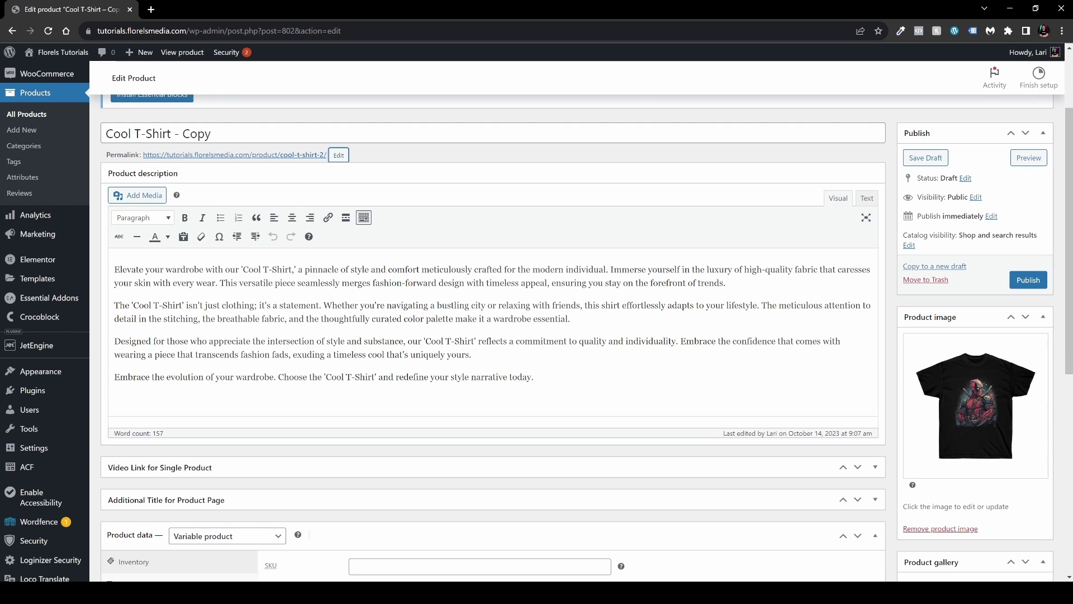
left_click_drag(535, 376, 114, 269)
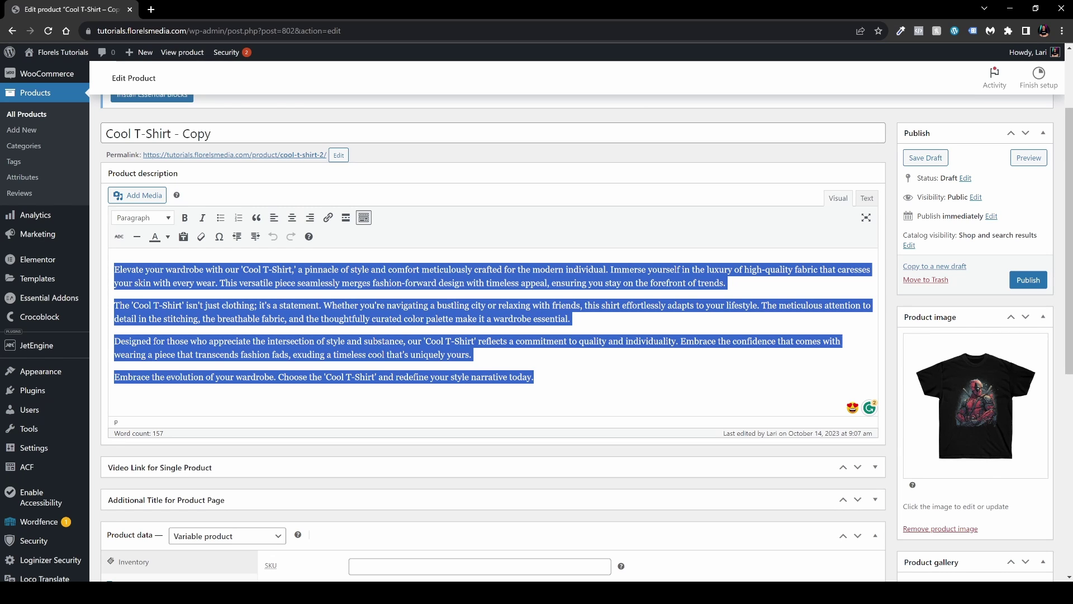
scroll(492, 335, "down", 2)
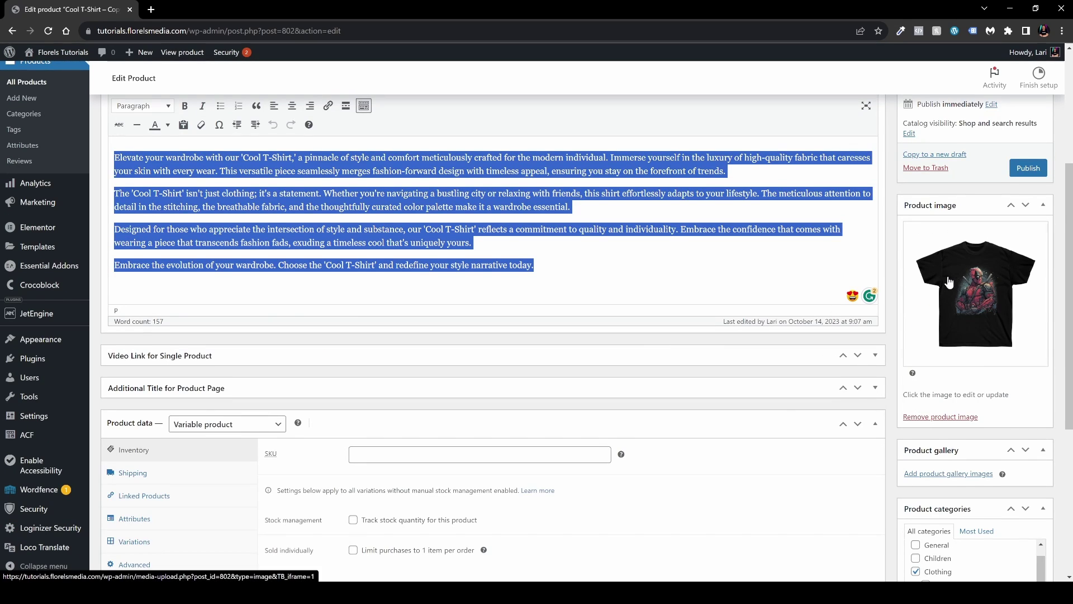
scroll(492, 335, "down", 2)
scroll(559, 313, "down", 2)
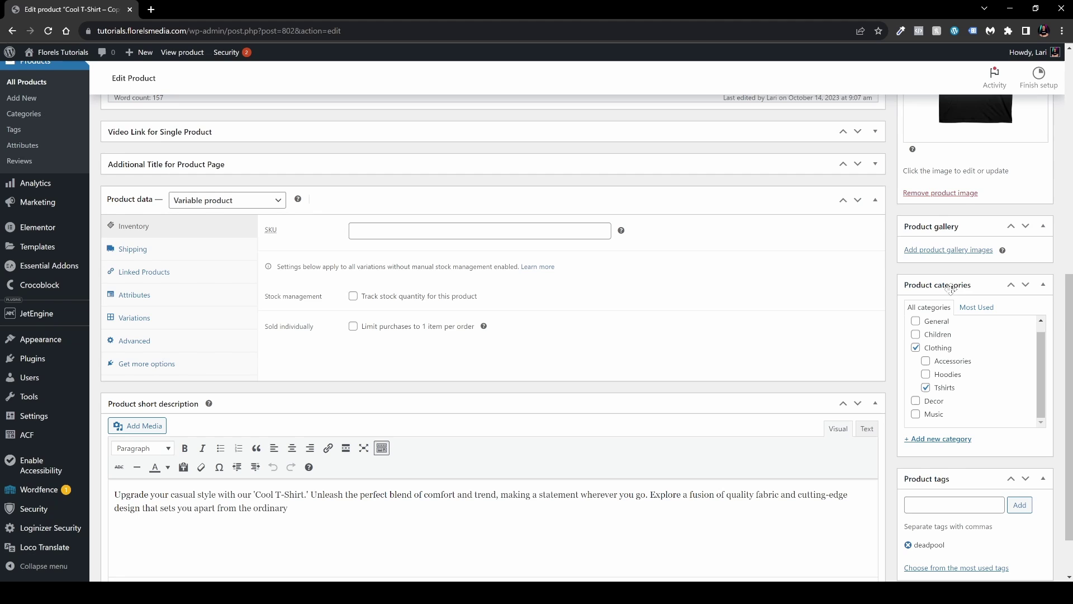
scroll(940, 389, "down", 1)
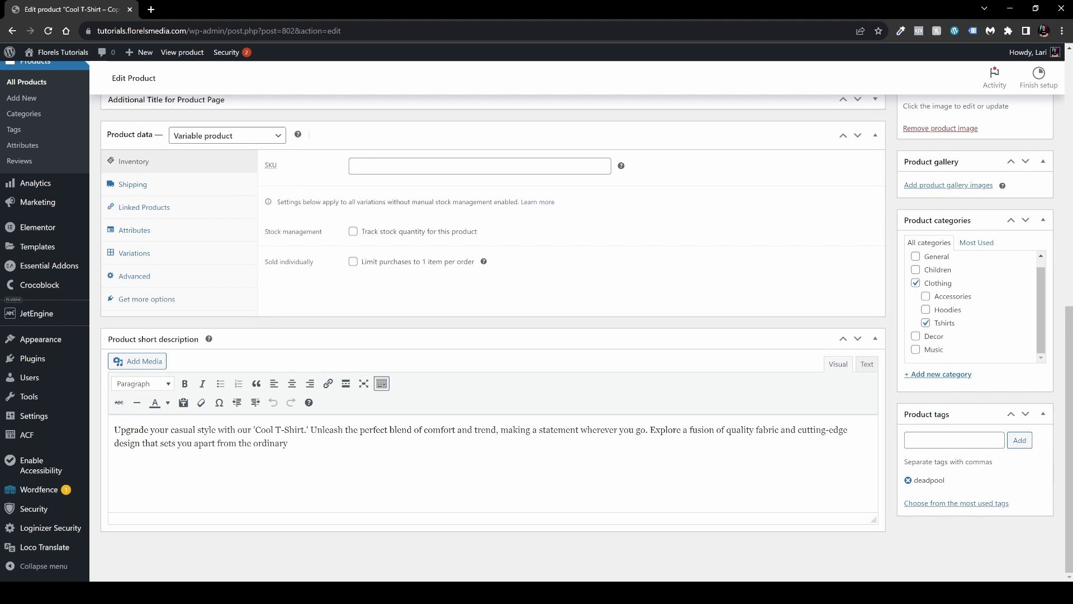
scroll(252, 305, "up", 2)
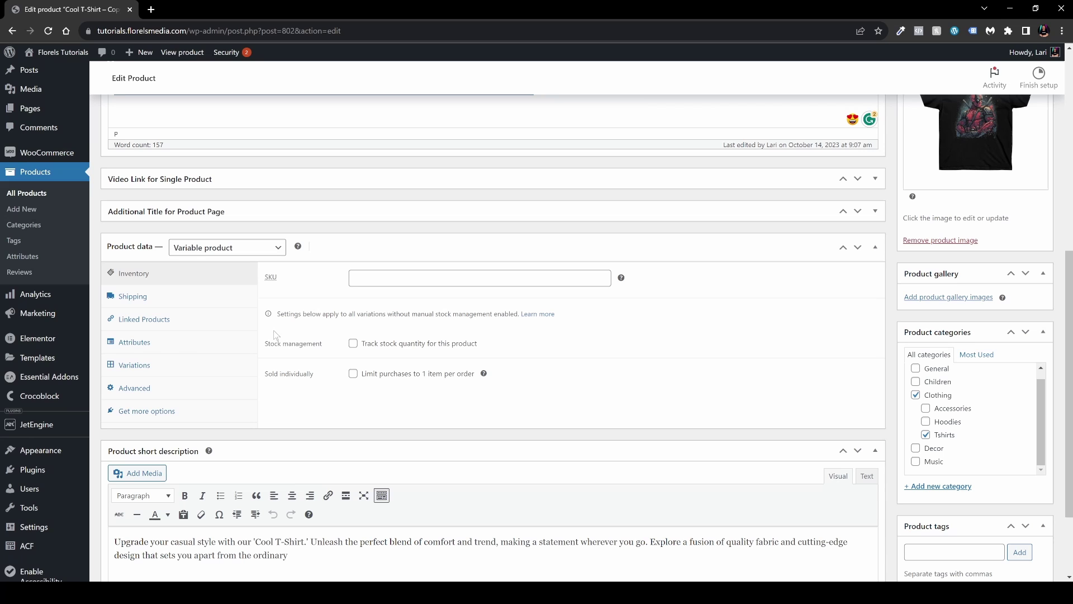
left_click(172, 349)
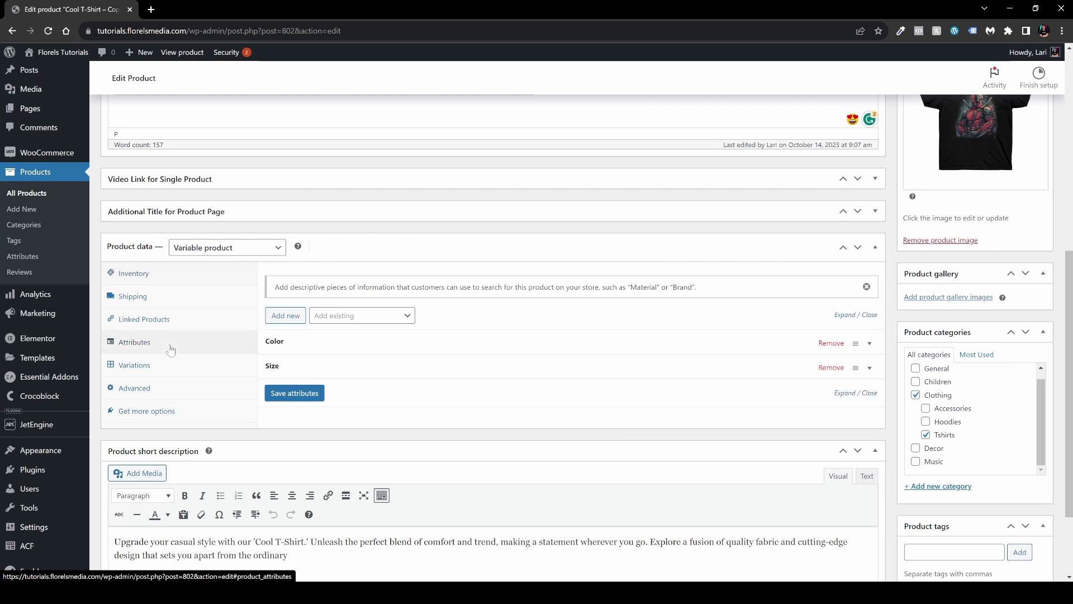
left_click(311, 348)
scroll(311, 348, "down", 1)
left_click(387, 394)
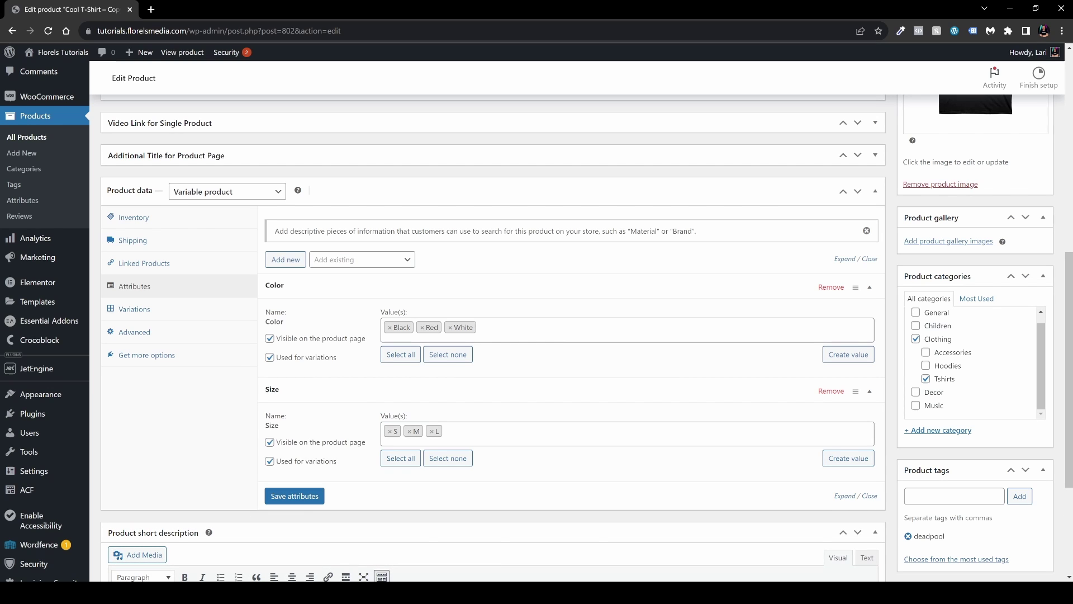
left_click(179, 310)
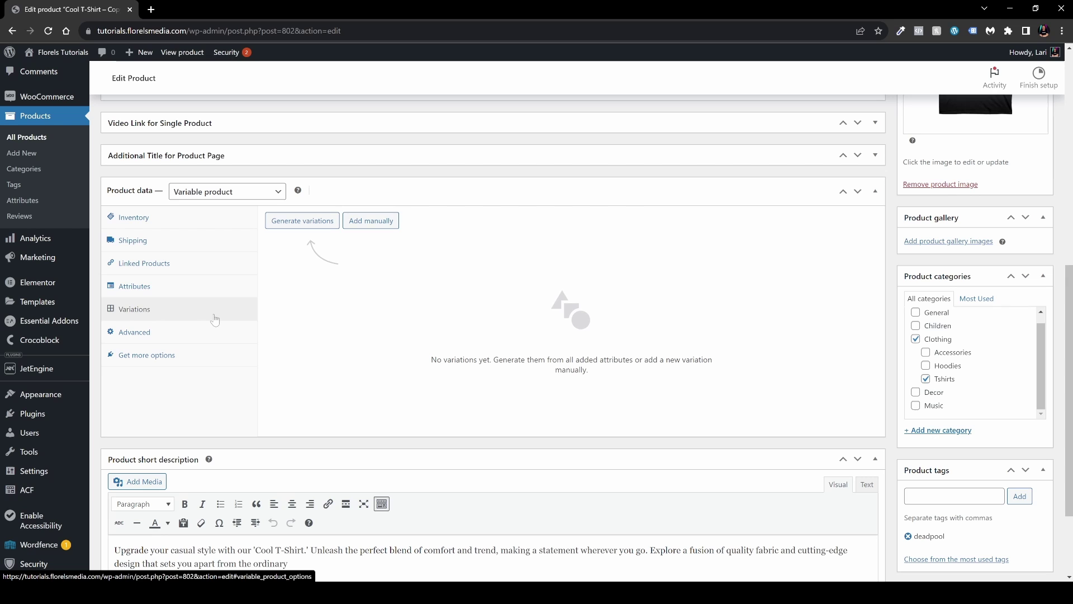
scroll(215, 319, "up", 2)
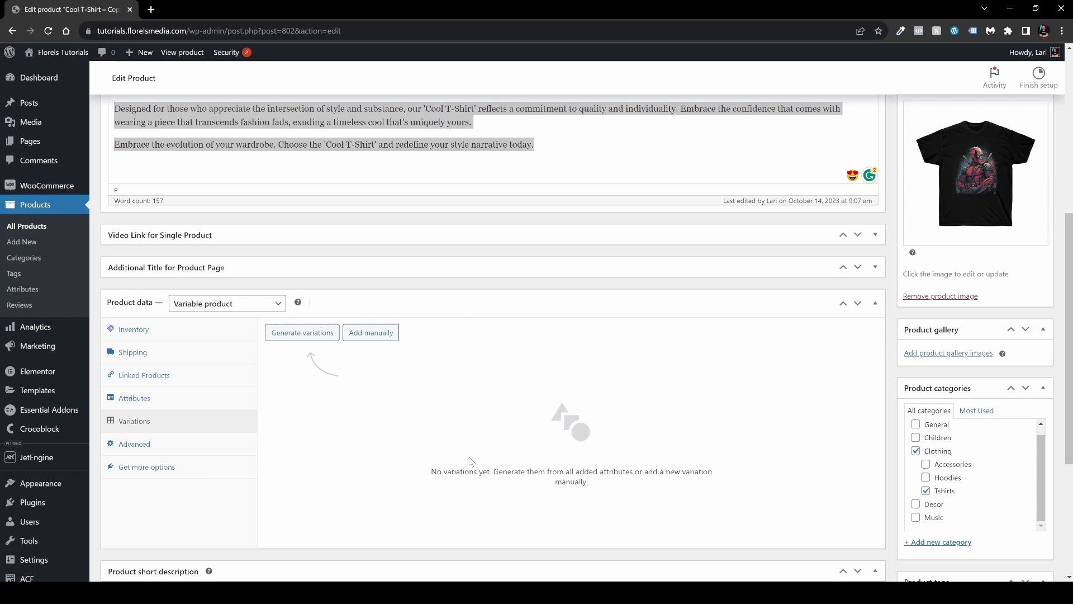
scroll(469, 461, "up", 6)
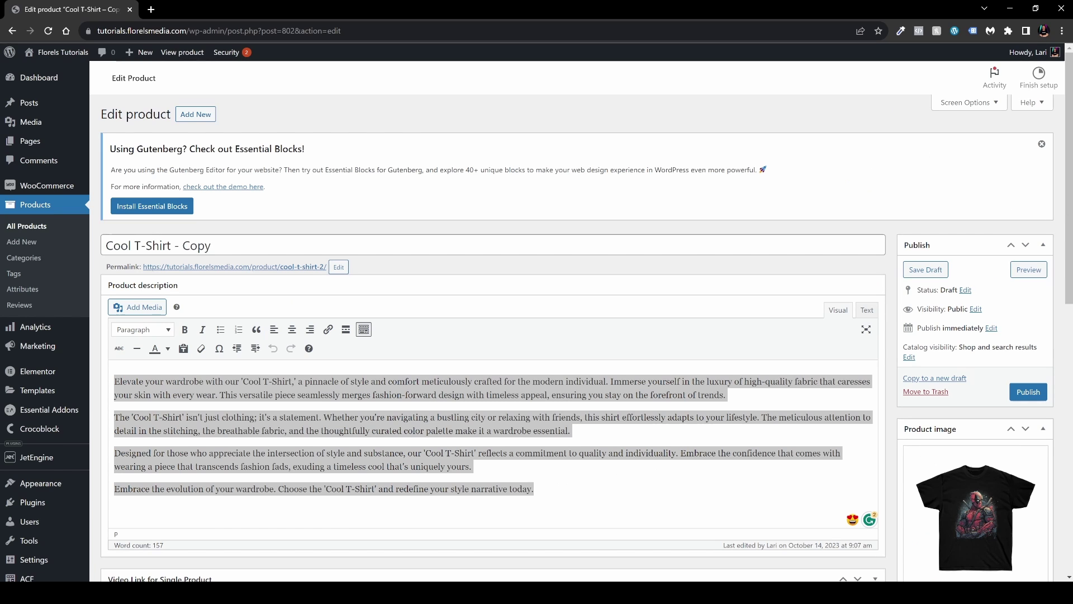
left_click(534, 488)
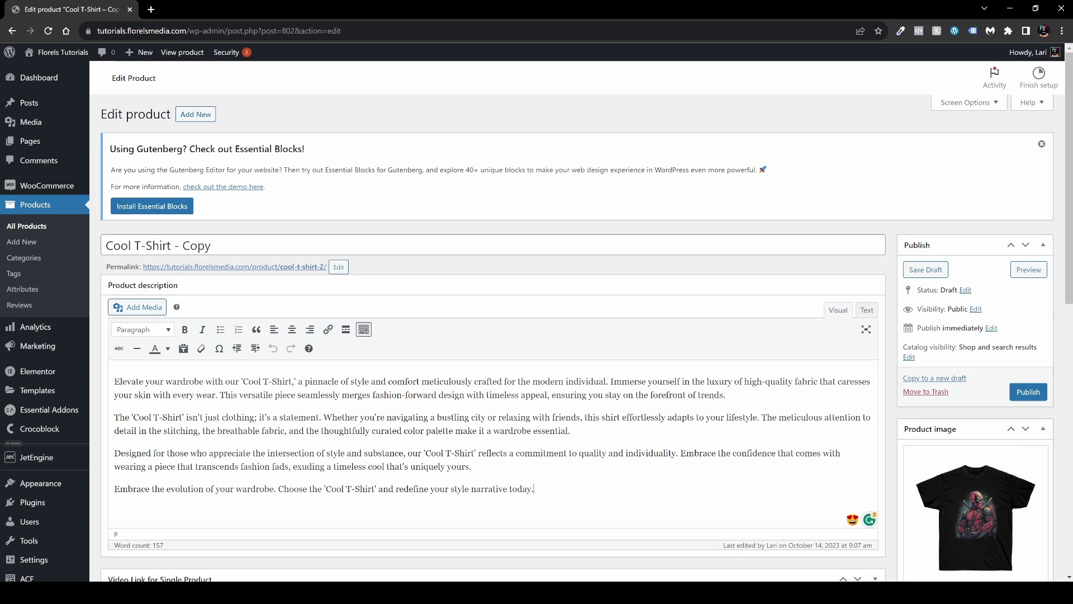